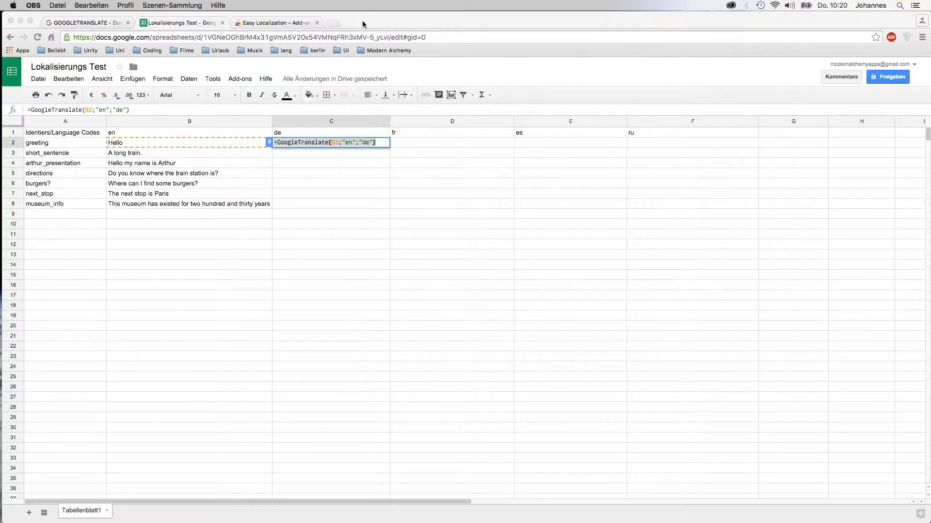
# Review the sample usage and syntax in the GOOGLETRANSLATE function documentation.
pyautogui.click(362, 19)
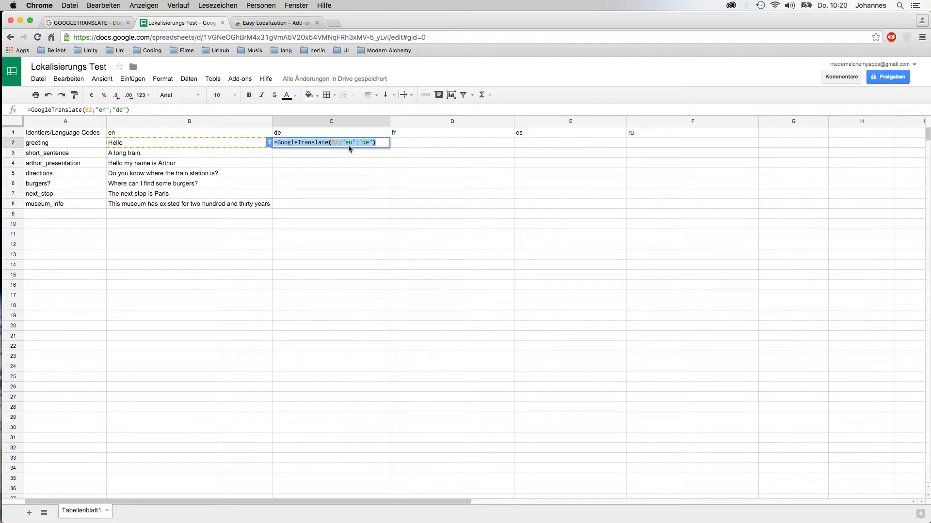
pyautogui.click(104, 22)
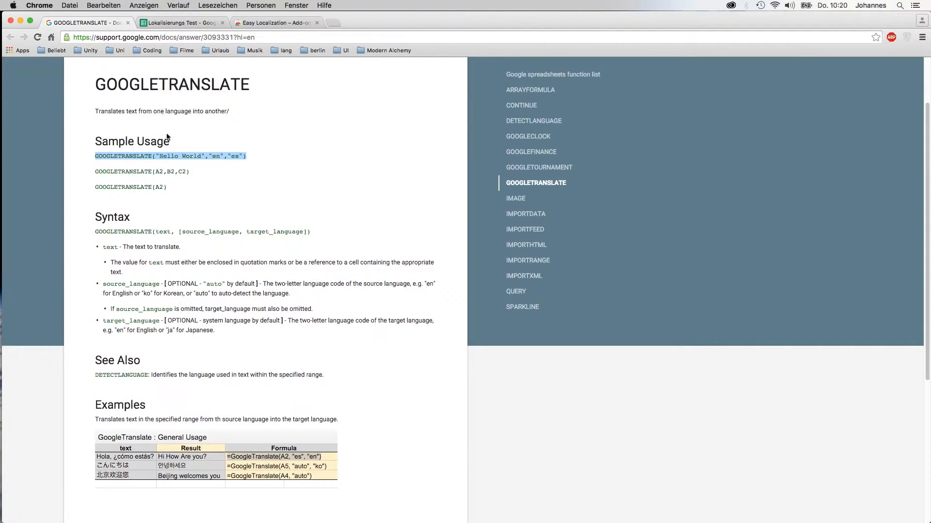
pyautogui.click(199, 208)
pyautogui.scroll(-1, 207, 275)
pyautogui.scroll(-1, 206, 274)
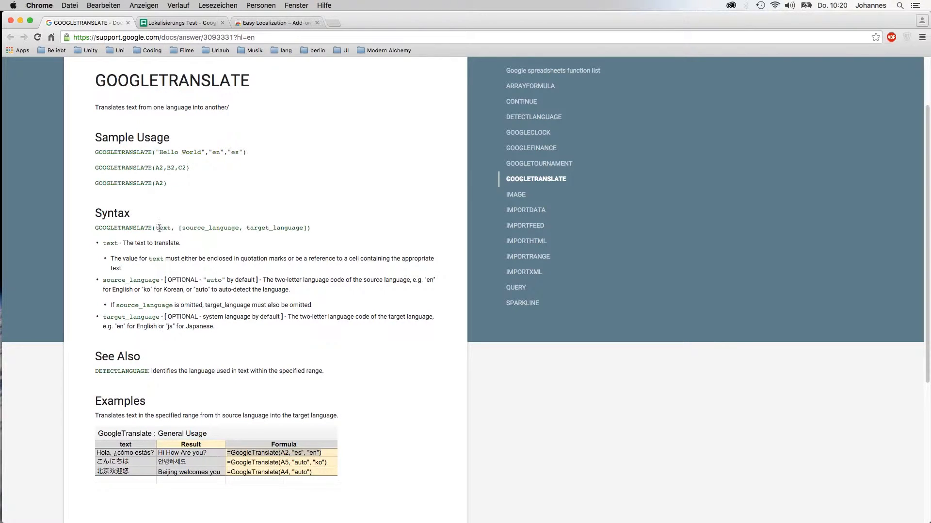
# Return to the Lokalisierungs Test spreadsheet and commit the formula =GoogleTranslate(B2;"en";"de") in cell C2.
pyautogui.click(180, 23)
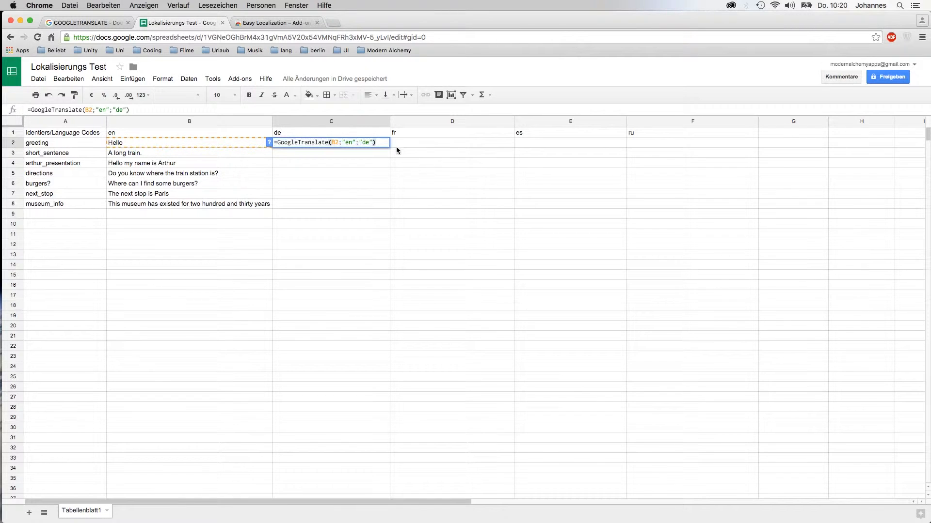
pyautogui.press('Return')
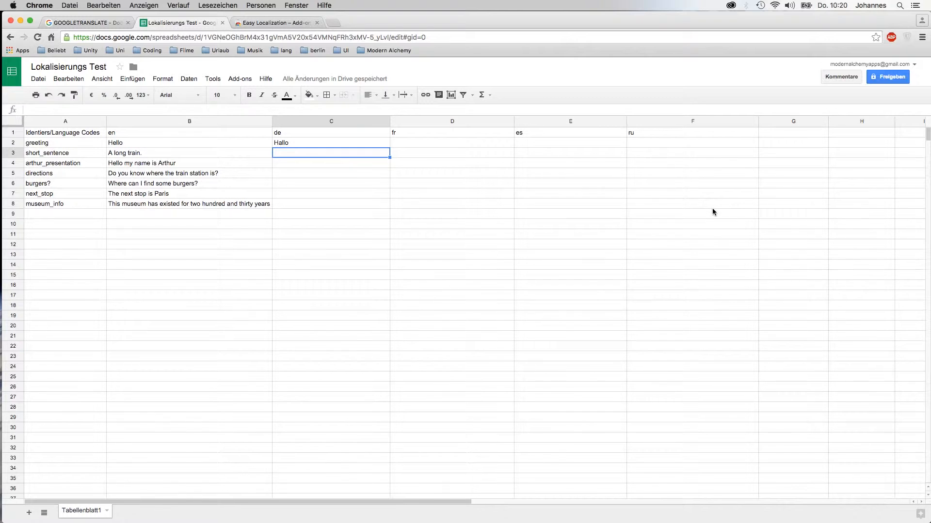
# Clear the GoogleTranslate formula from cell C2, leaving the German greeting cell empty.
pyautogui.doubleClick(348, 139)
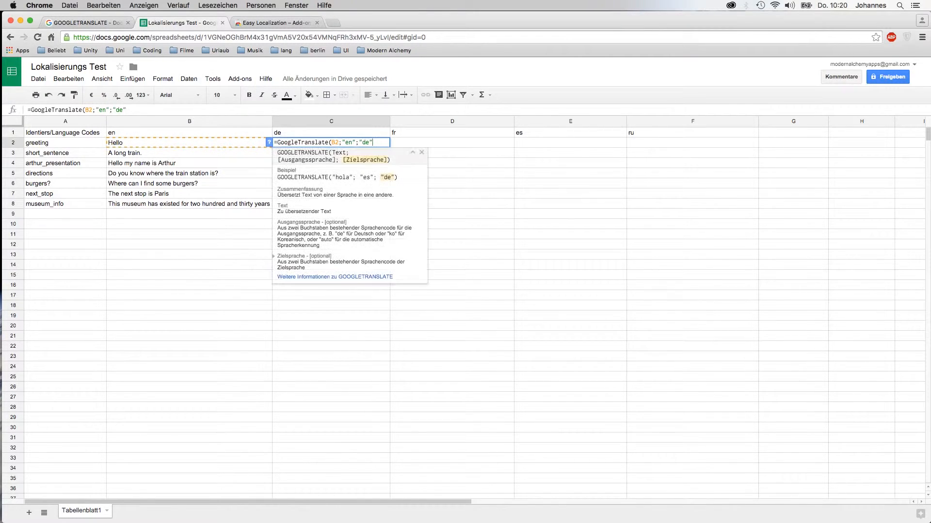
pyautogui.press('BackSpace')
pyautogui.press('BackSpace')
pyautogui.press('BackSpace')
pyautogui.press('BackSpace')
pyautogui.press('BackSpace')
pyautogui.press('BackSpace')
pyautogui.press('BackSpace')
pyautogui.press('BackSpace')
pyautogui.press('BackSpace')
pyautogui.press('BackSpace')
pyautogui.press('BackSpace')
pyautogui.press('BackSpace')
pyautogui.press('BackSpace')
pyautogui.press('BackSpace')
pyautogui.press('BackSpace')
pyautogui.press('BackSpace')
pyautogui.press('BackSpace')
pyautogui.press('BackSpace')
pyautogui.press('BackSpace')
pyautogui.press('BackSpace')
pyautogui.press('BackSpace')
pyautogui.press('BackSpace')
pyautogui.press('BackSpace')
pyautogui.press('BackSpace')
pyautogui.press('BackSpace')
pyautogui.press('BackSpace')
pyautogui.press('BackSpace')
pyautogui.press('BackSpace')
pyautogui.press('BackSpace')
pyautogui.press('BackSpace')
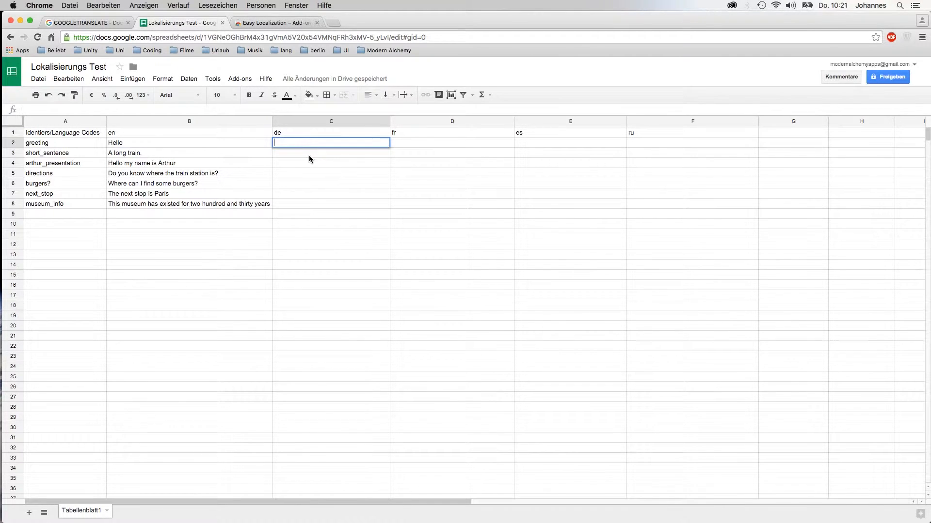
pyautogui.click(144, 325)
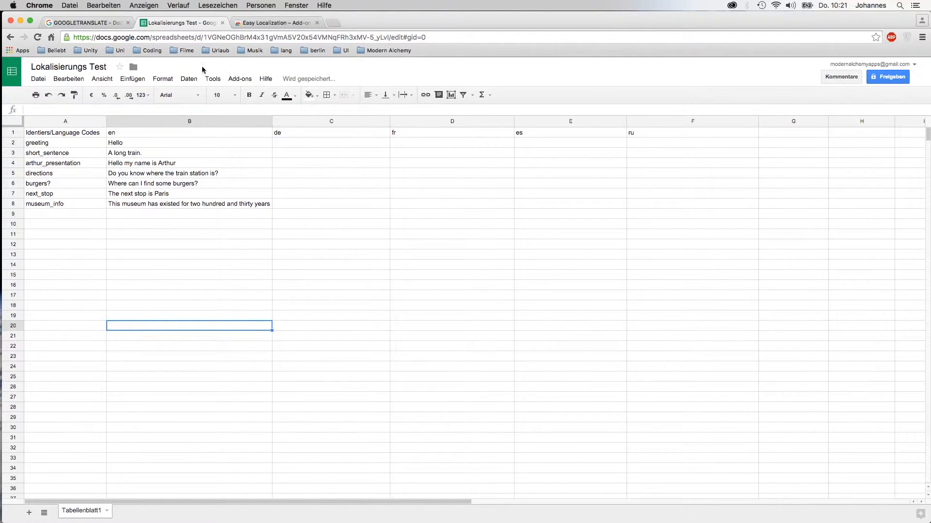
# Search the spreadsheet add-on store for "easy localization".
pyautogui.click(239, 80)
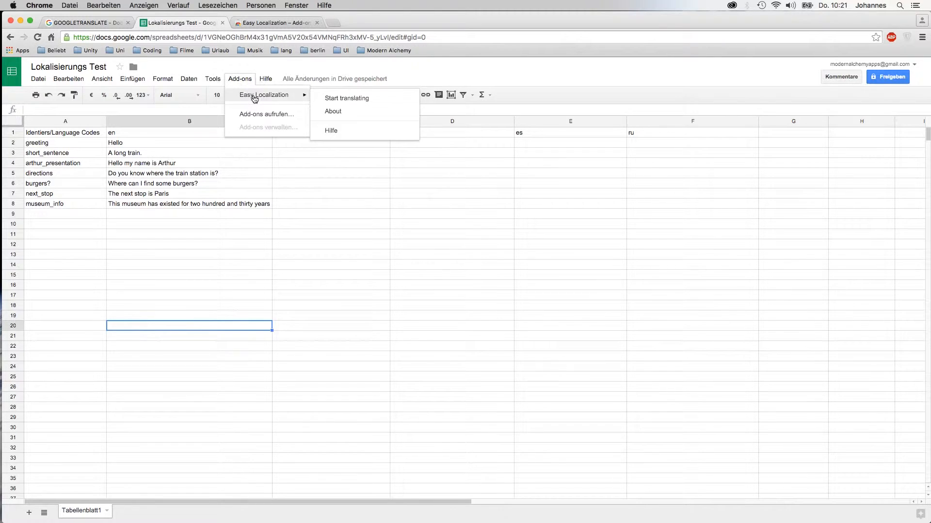
pyautogui.click(261, 115)
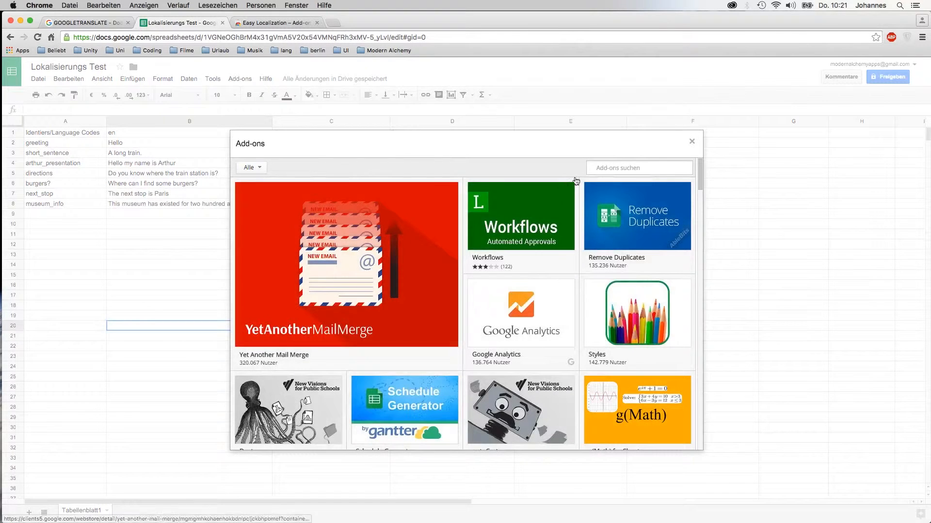
pyautogui.click(628, 165)
pyautogui.write('e')
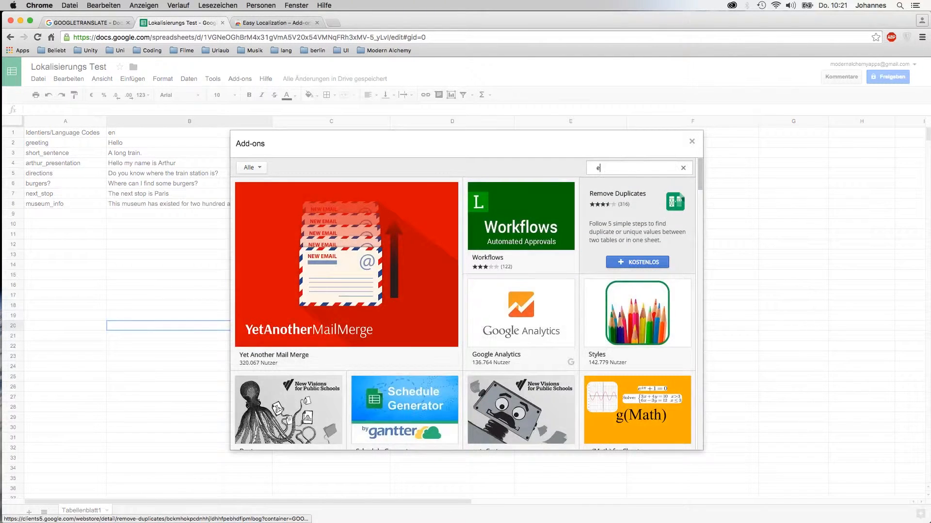
pyautogui.write('asy local')
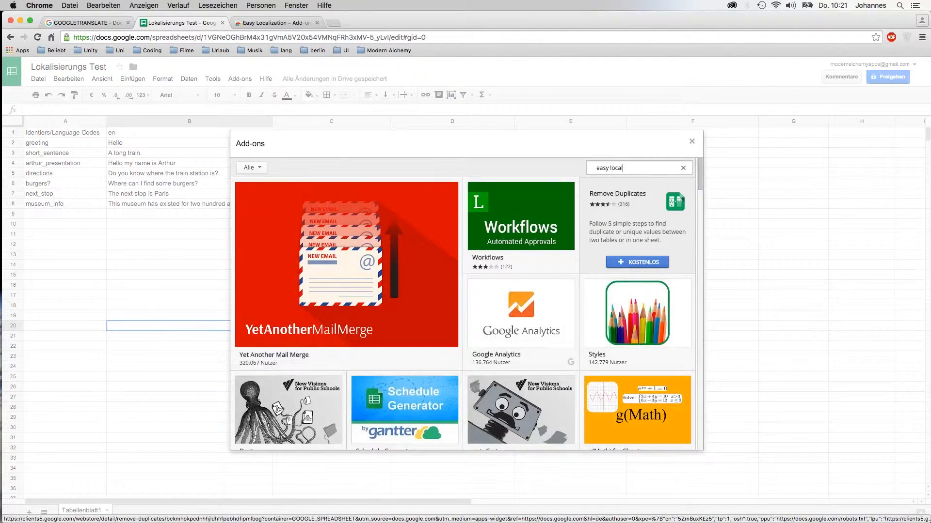
pyautogui.write('ization')
pyautogui.press('Return')
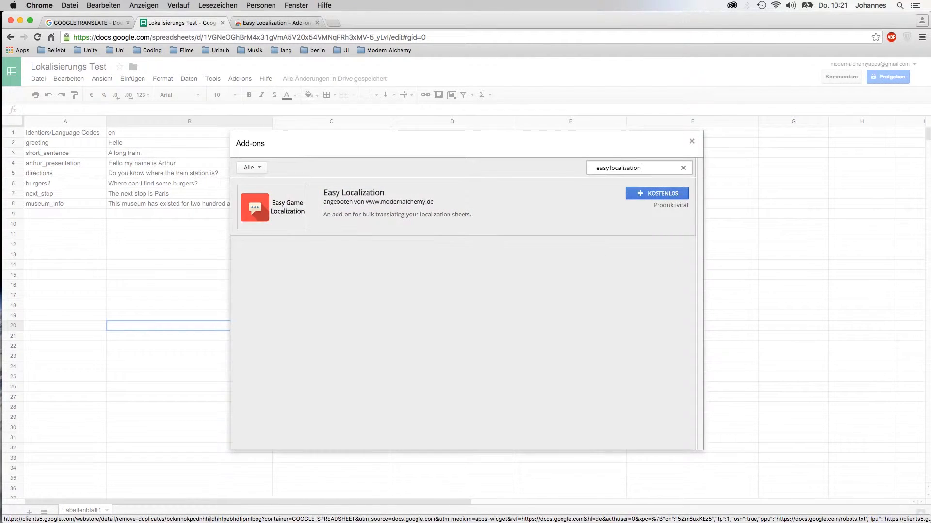
# Look through the Easy Localization add-on's description and preview, and close the add-on store.
pyautogui.click(325, 198)
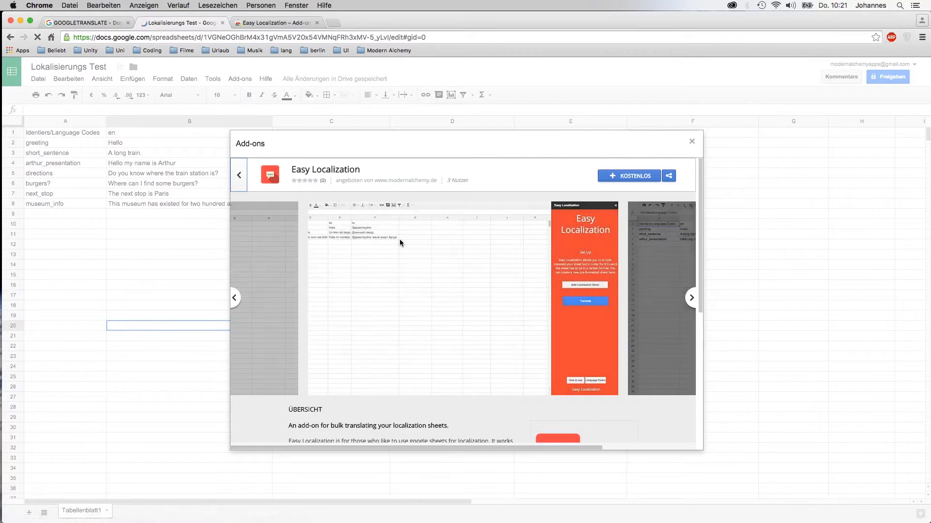
pyautogui.scroll(-4, 493, 315)
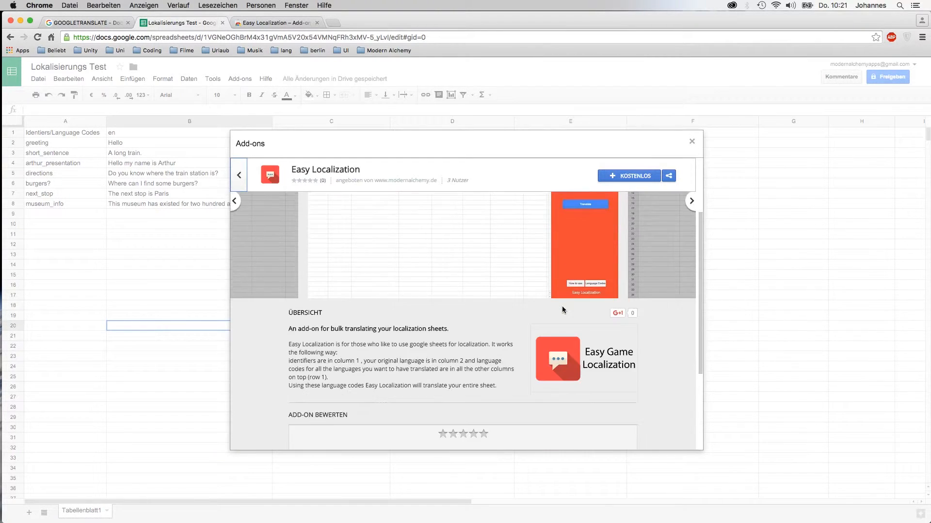
pyautogui.scroll(4, 562, 305)
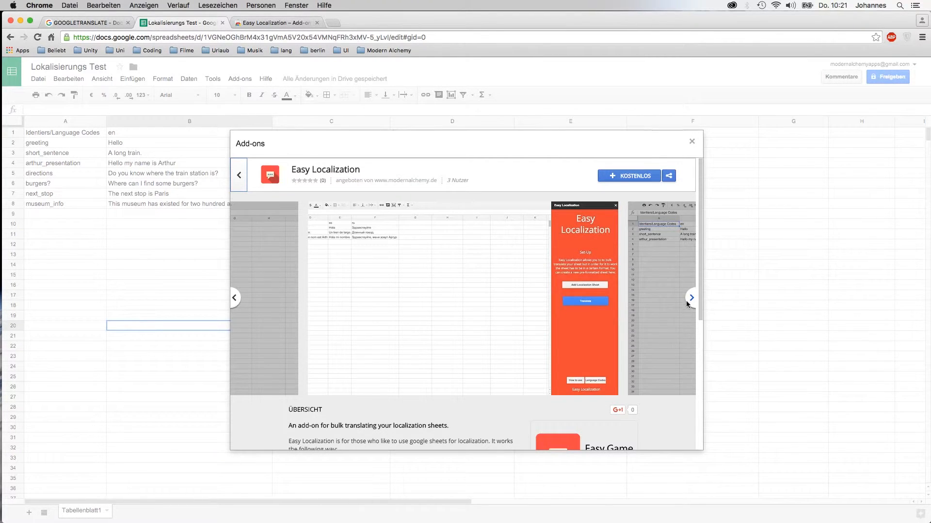
pyautogui.click(692, 141)
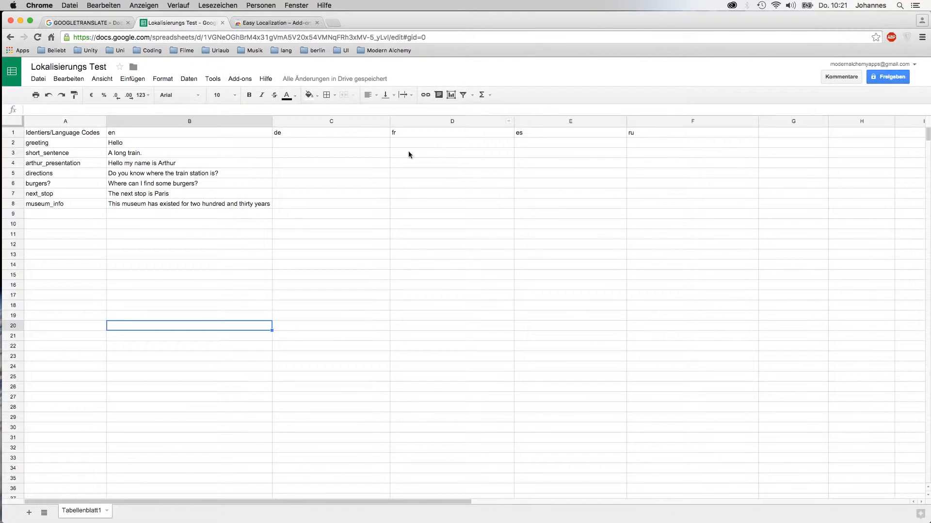
# Start the Easy Localization add-on, translate the sheet into the de, fr, es and ru columns, and dismiss the notification.
pyautogui.click(230, 79)
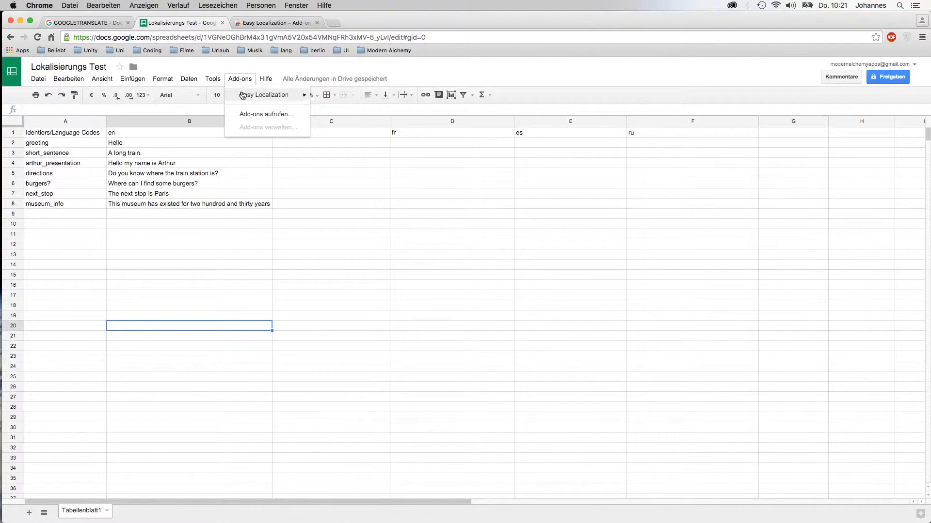
pyautogui.moveTo(243, 96)
pyautogui.click(329, 97)
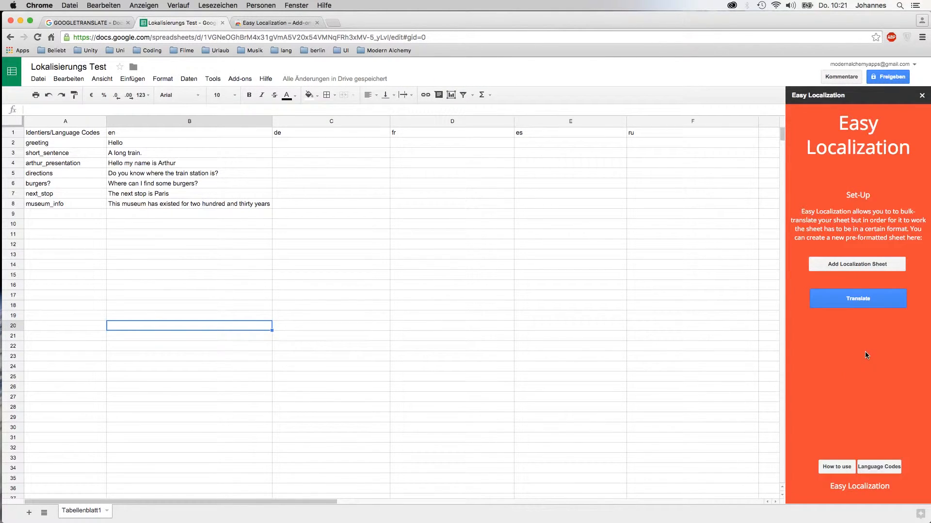
pyautogui.click(850, 302)
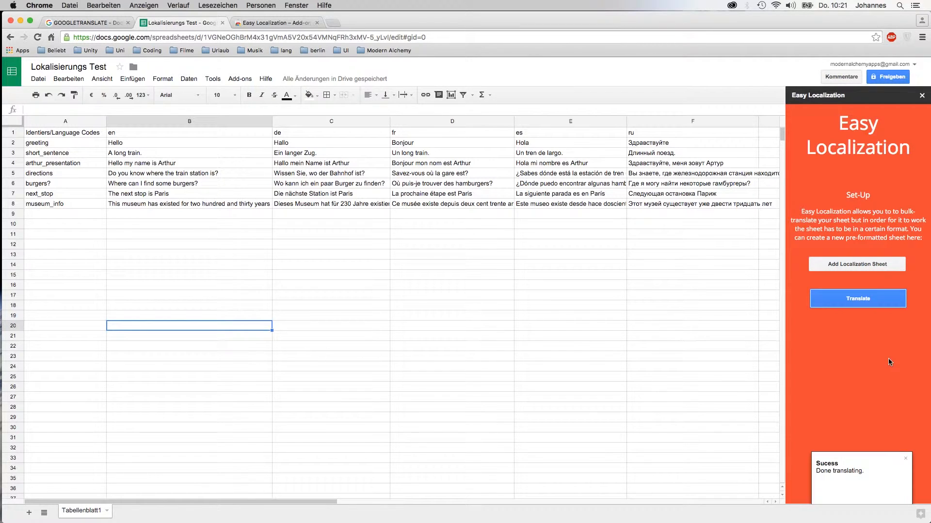
pyautogui.click(906, 460)
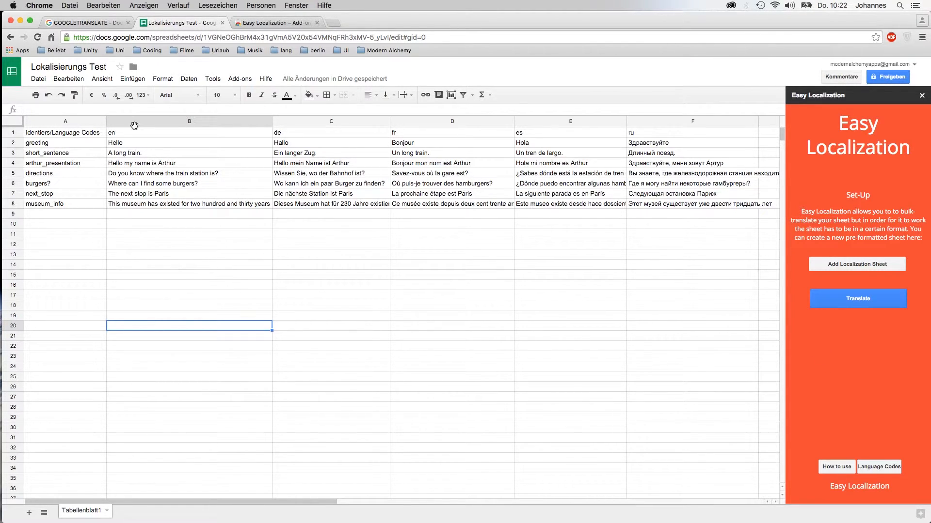
# Add a pre-formatted localization sheet with Easy Localization and switch to that Example Localization Sheet.
pyautogui.click(847, 267)
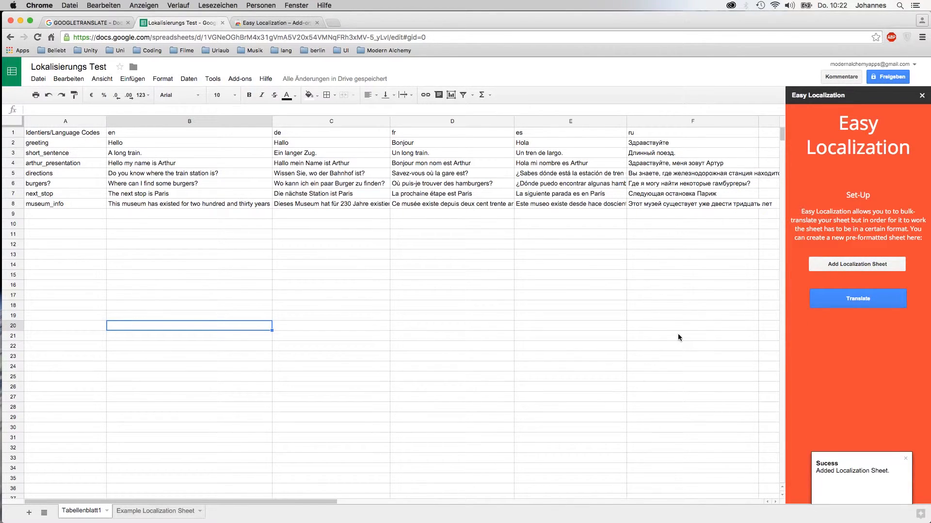
pyautogui.click(153, 515)
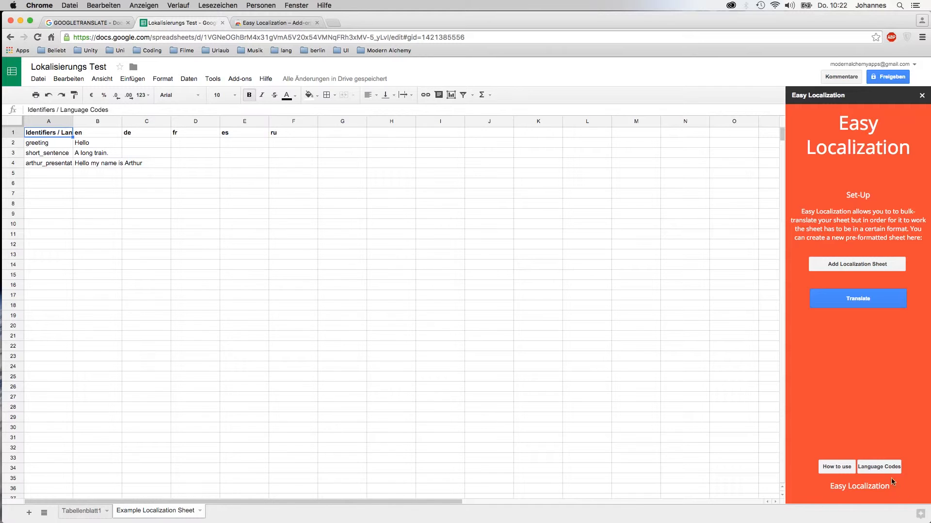
# Look through the language codes reference linked from Easy Localization, and close that page.
pyautogui.click(882, 466)
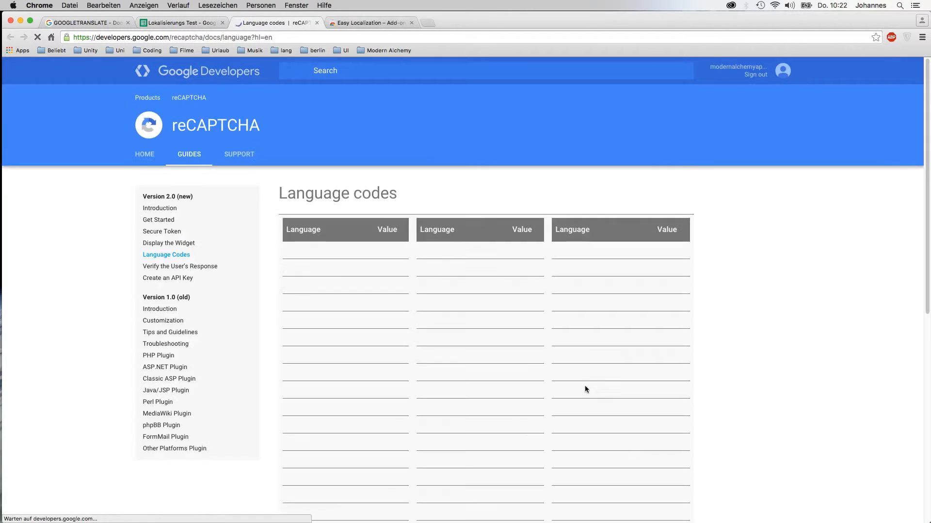
pyautogui.scroll(-5, 804, 423)
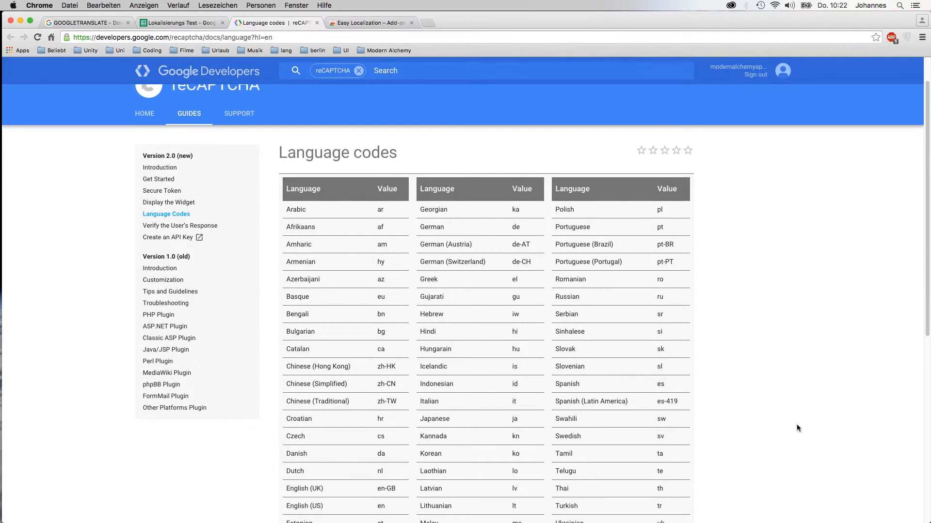
pyautogui.scroll(-2, 791, 432)
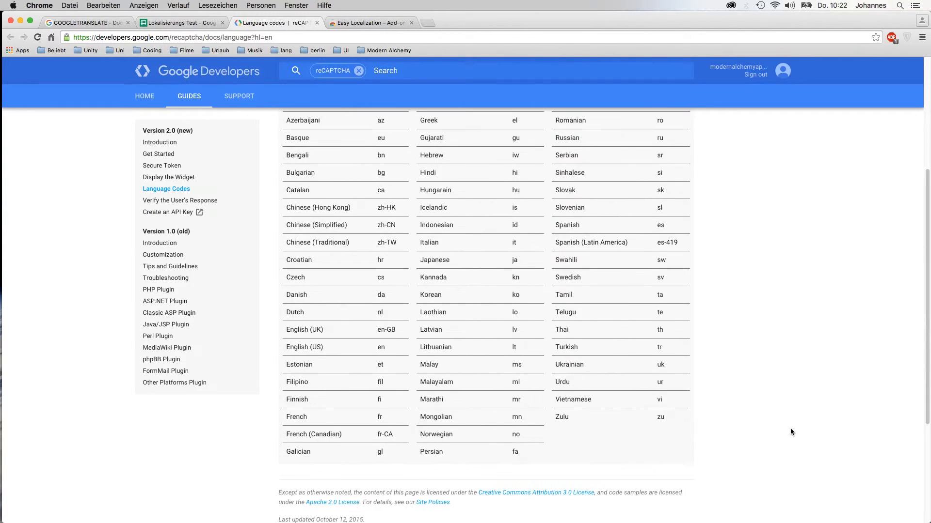
pyautogui.scroll(7, 544, 299)
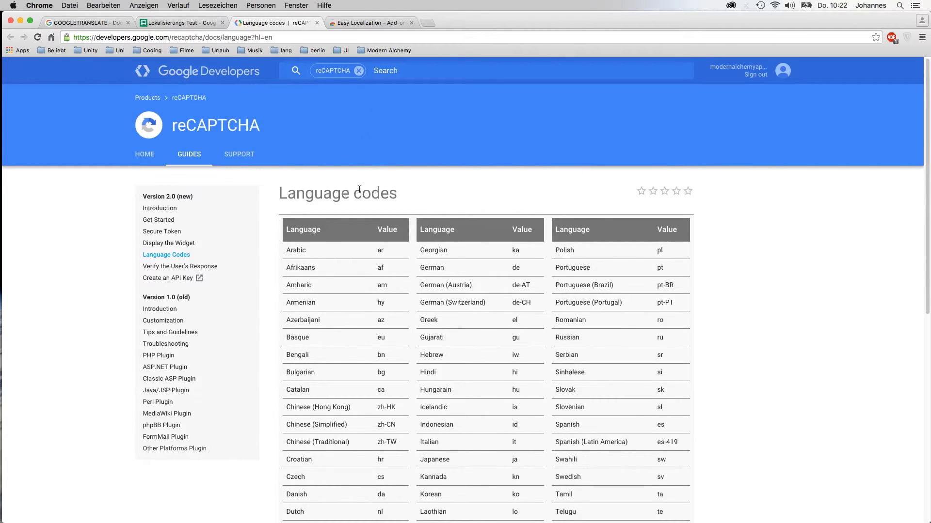
pyautogui.click(317, 23)
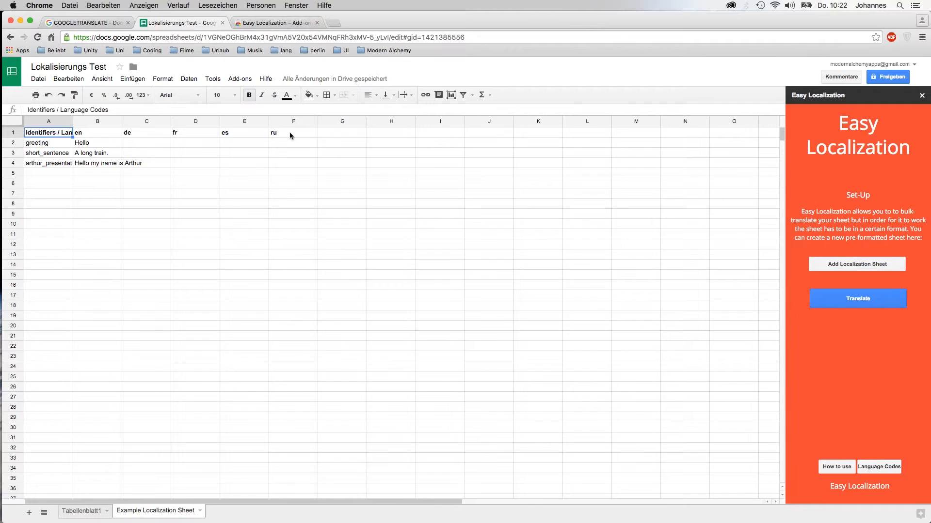
# Change the language code in D1 to the invalid "f", translate the example sheet, and dismiss the resulting dialog.
pyautogui.doubleClick(194, 134)
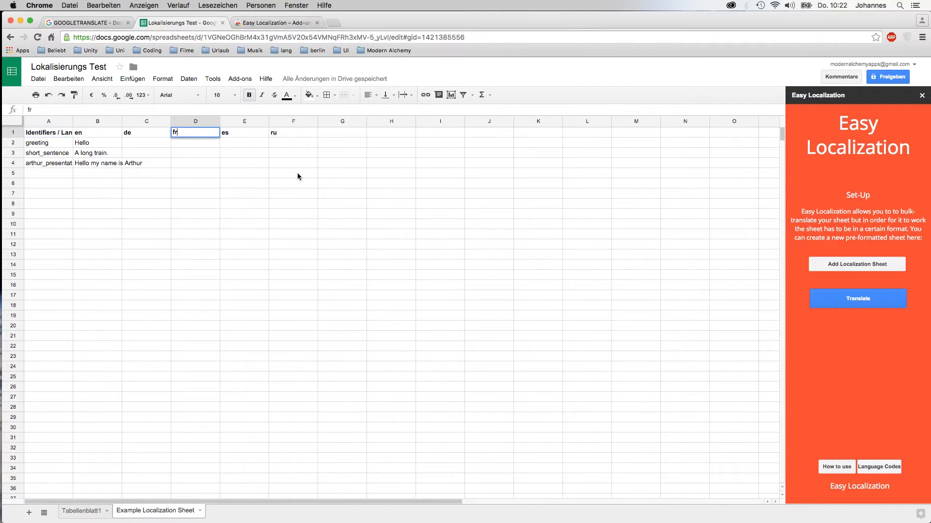
pyautogui.click(359, 327)
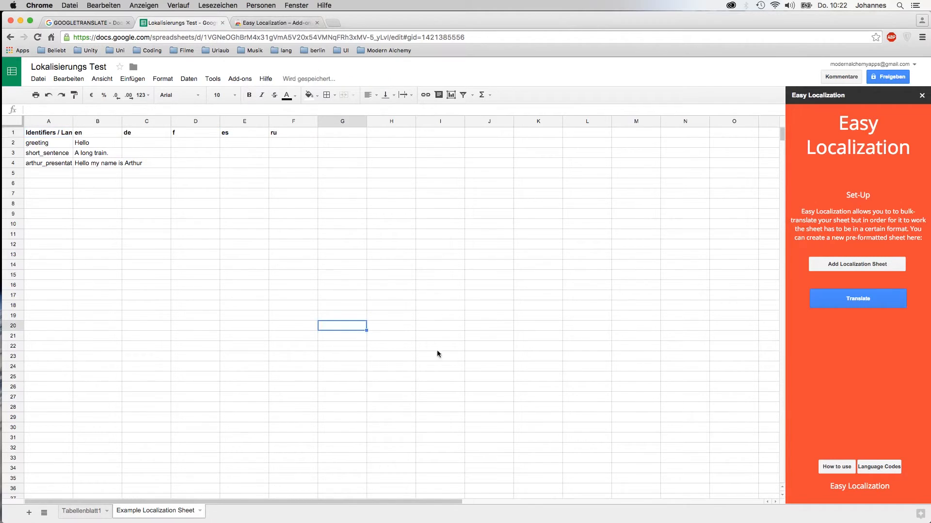
pyautogui.click(868, 300)
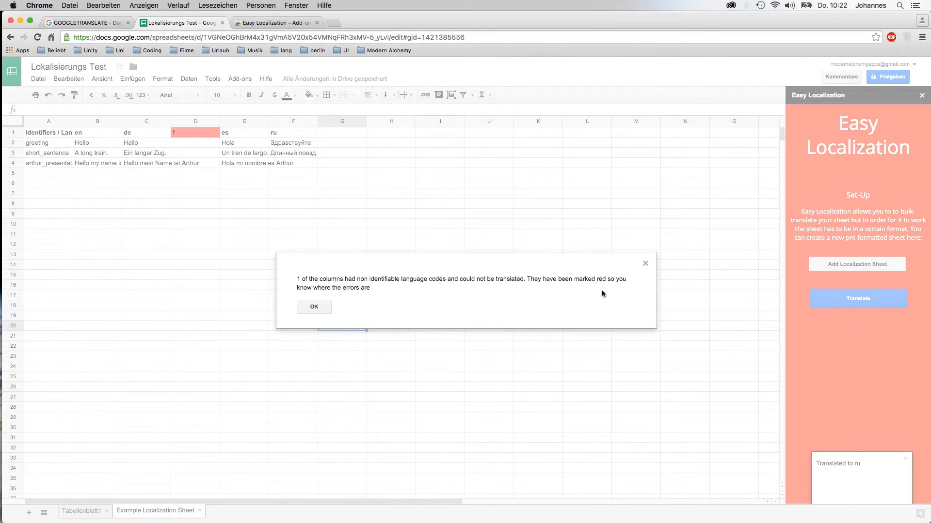
pyautogui.click(303, 307)
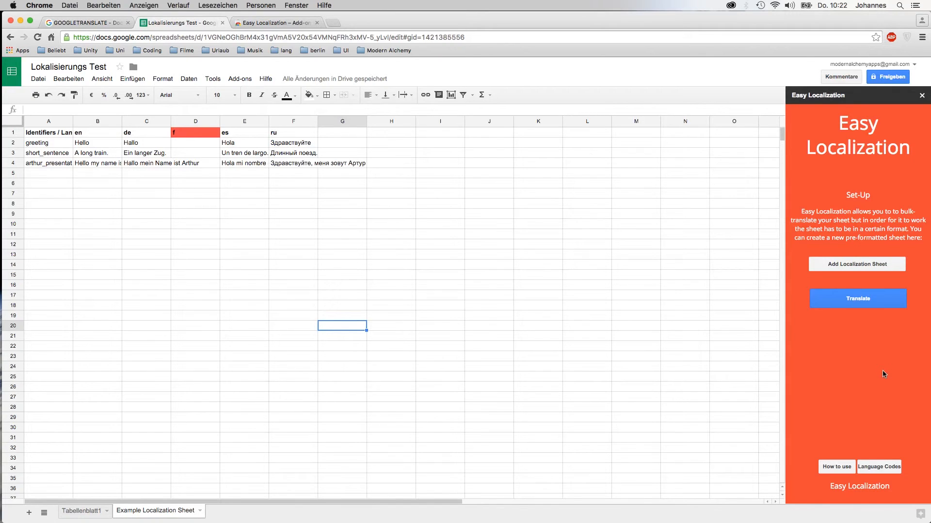
# Return to the Tabellenblatt1 sheet and close the Easy Localization sidebar.
pyautogui.click(92, 512)
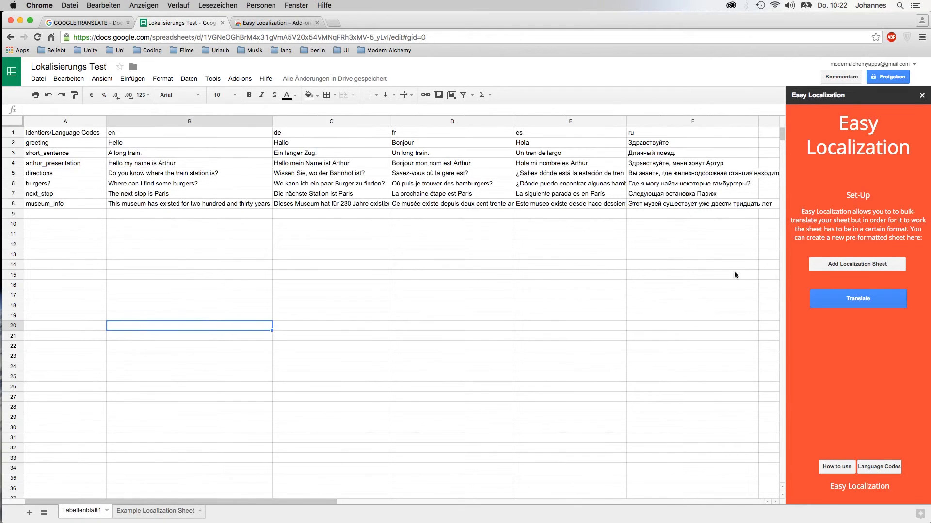
pyautogui.click(922, 95)
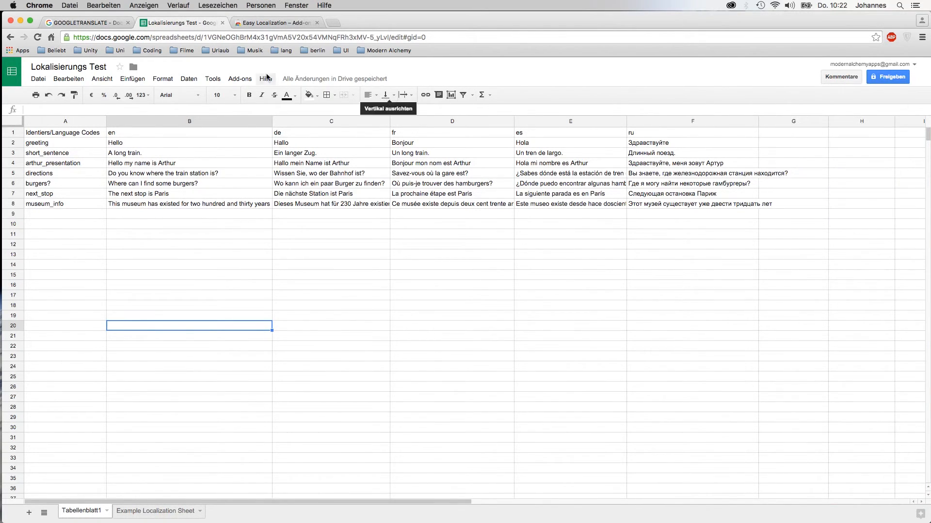
# Open the About information of the Easy Localization add-on.
pyautogui.click(238, 78)
pyautogui.moveTo(257, 95)
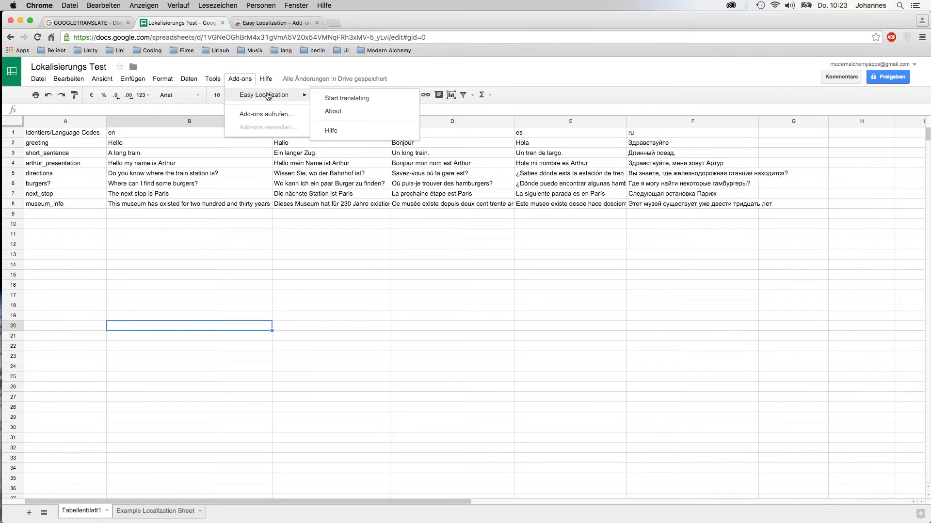
pyautogui.click(329, 113)
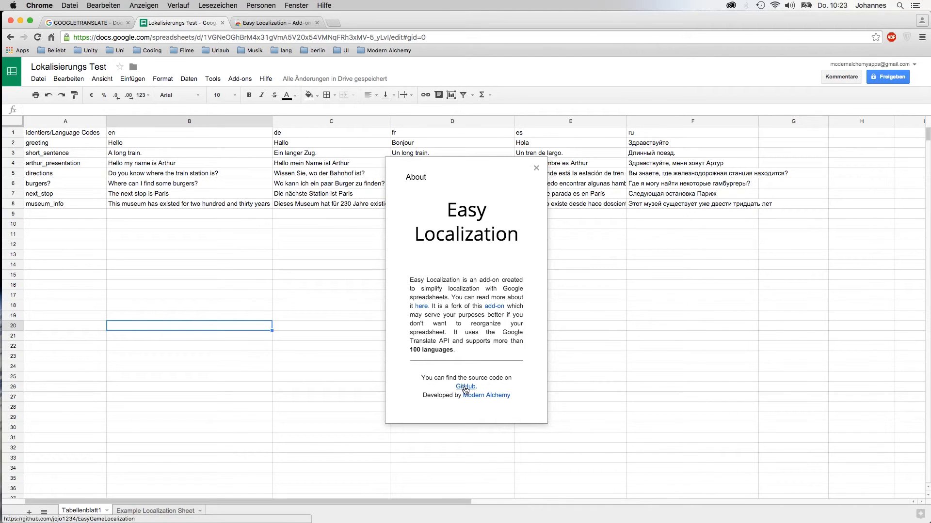
# Look through the EasyGameLocalization GitHub repository linked from the About dialog, and close both the page and the dialog.
pyautogui.click(466, 387)
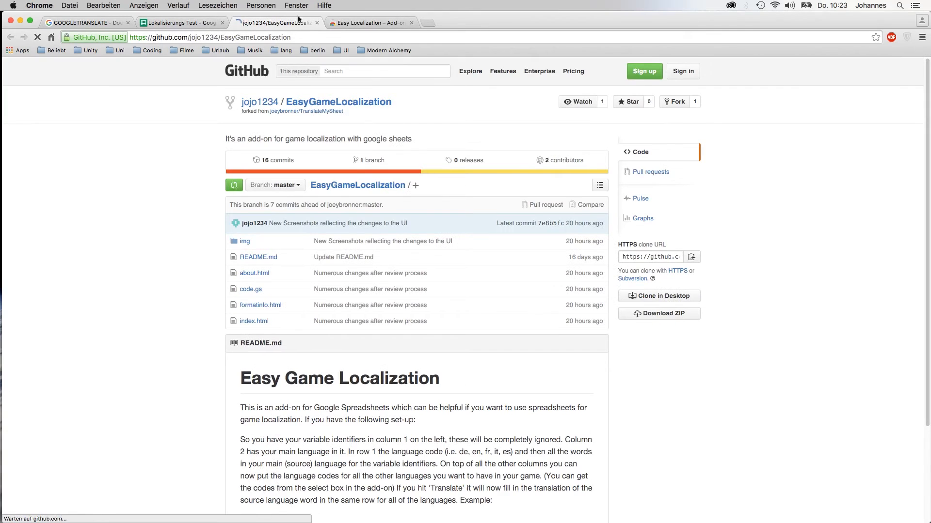
pyautogui.scroll(-5, 344, 276)
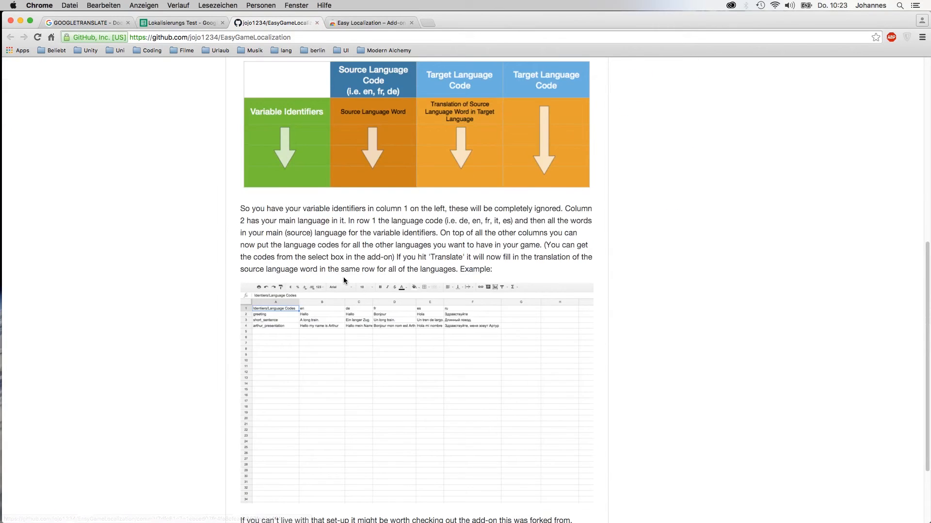
pyautogui.scroll(-3, 343, 279)
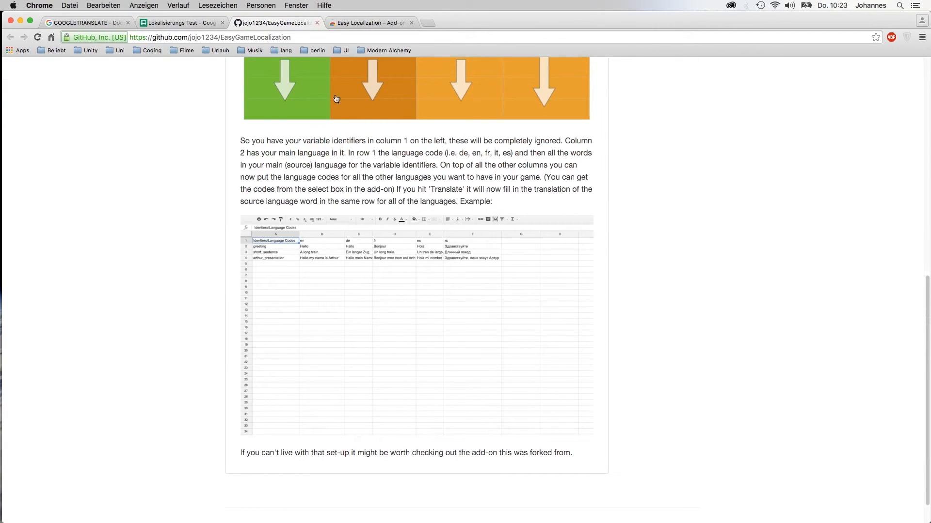
pyautogui.scroll(9, 336, 99)
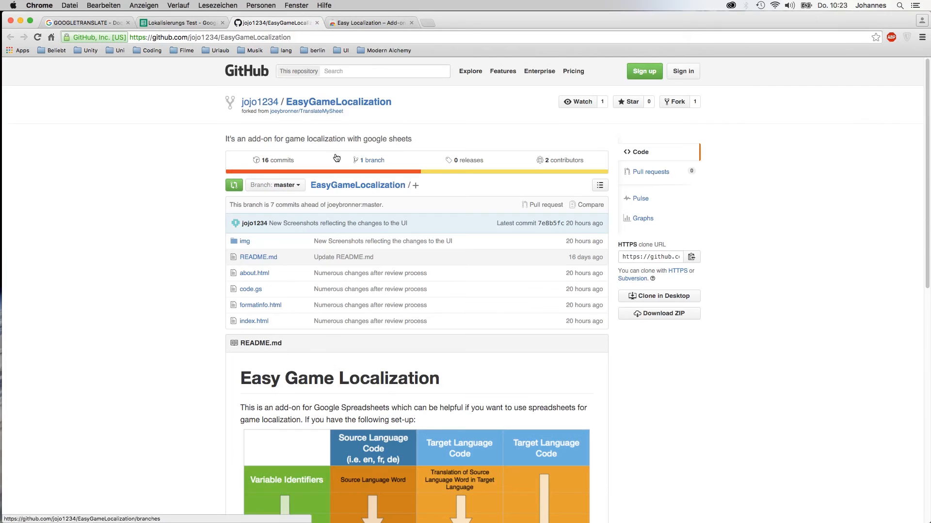
pyautogui.click(316, 23)
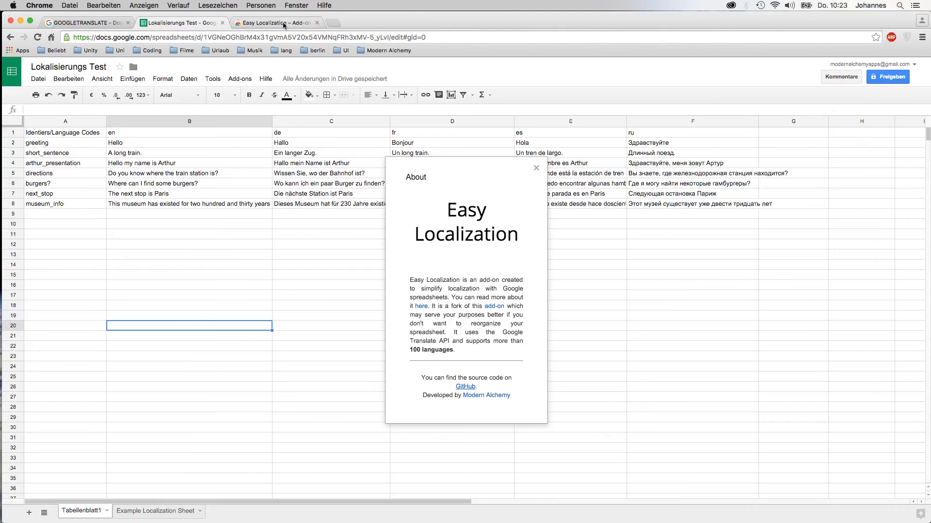
pyautogui.click(536, 168)
# Start Easy Localization again on the Tabellenblatt1 sheet and open its How to use instructions.
pyautogui.click(244, 80)
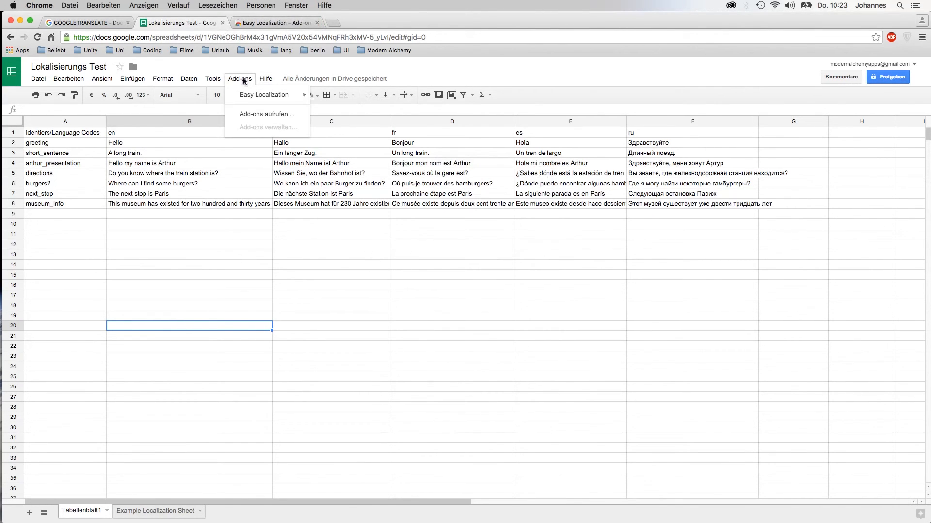
pyautogui.moveTo(264, 95)
pyautogui.click(344, 98)
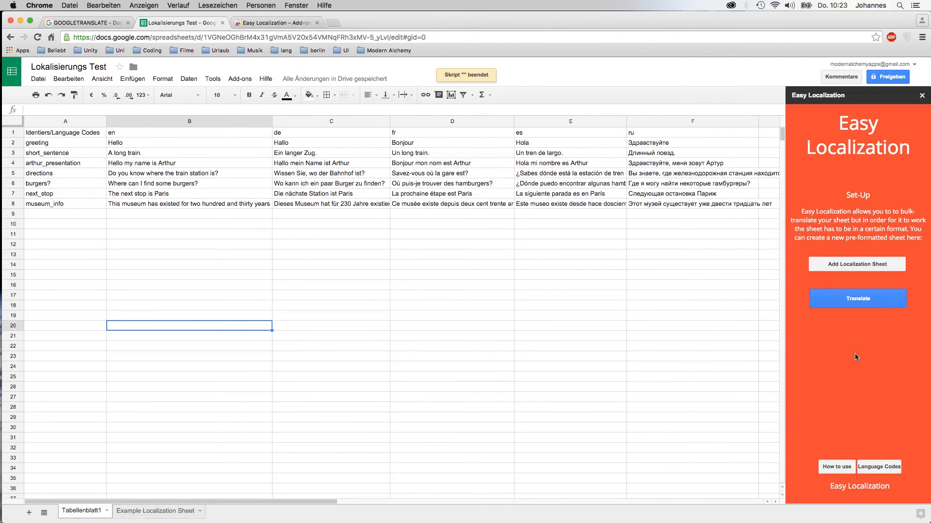
pyautogui.click(839, 470)
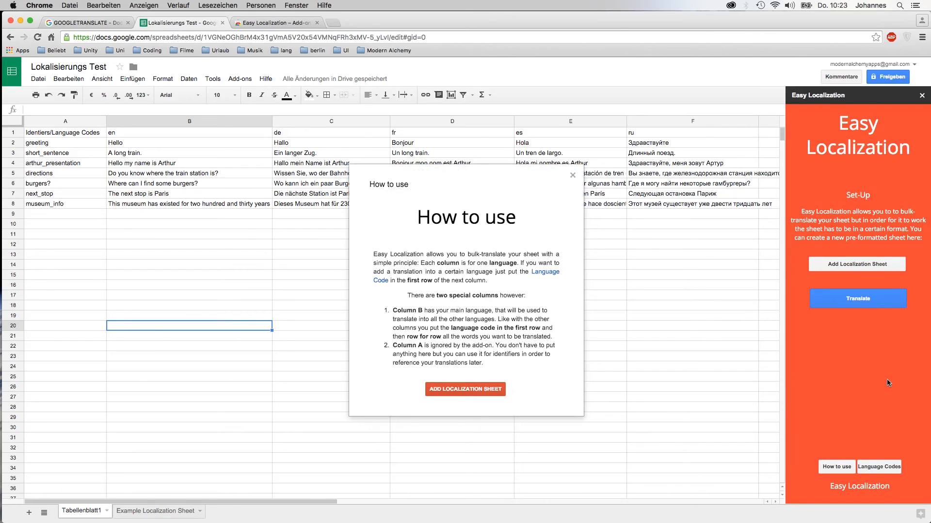